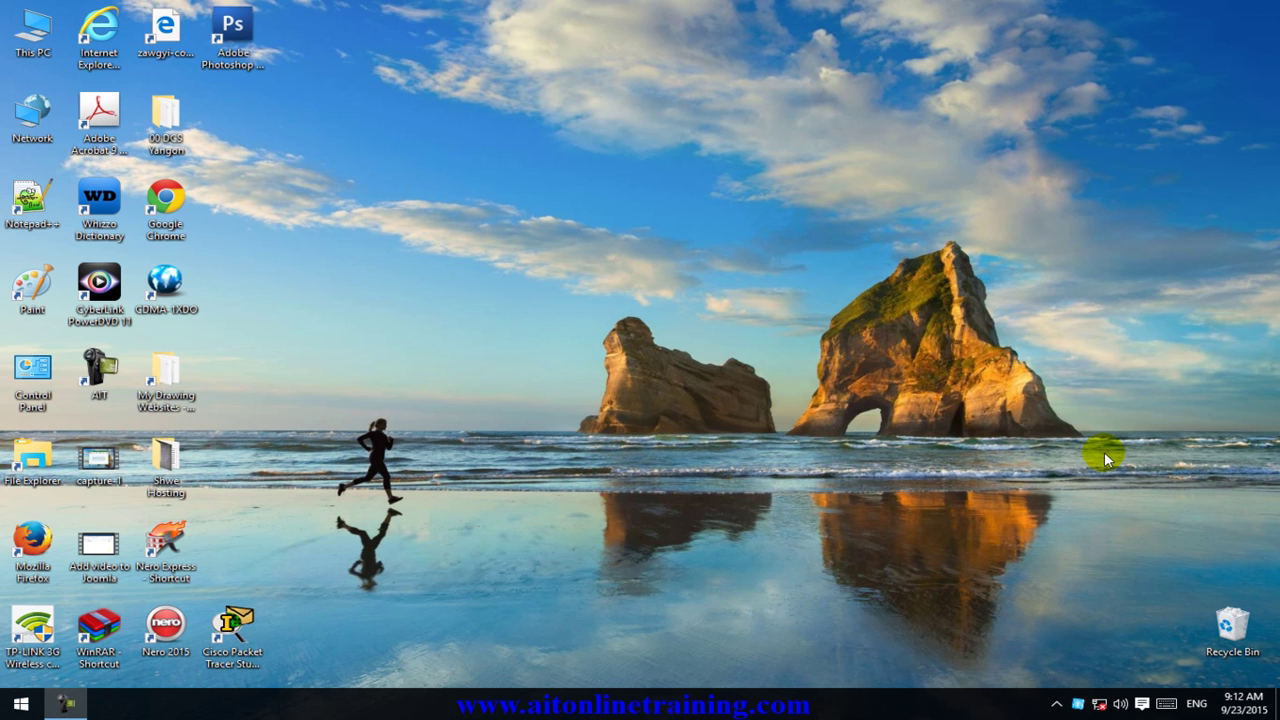
pyautogui.rightClick(670, 238)
pyautogui.click(777, 285)
pyautogui.rightClick(808, 252)
pyautogui.click(843, 304)
pyautogui.rightClick(676, 234)
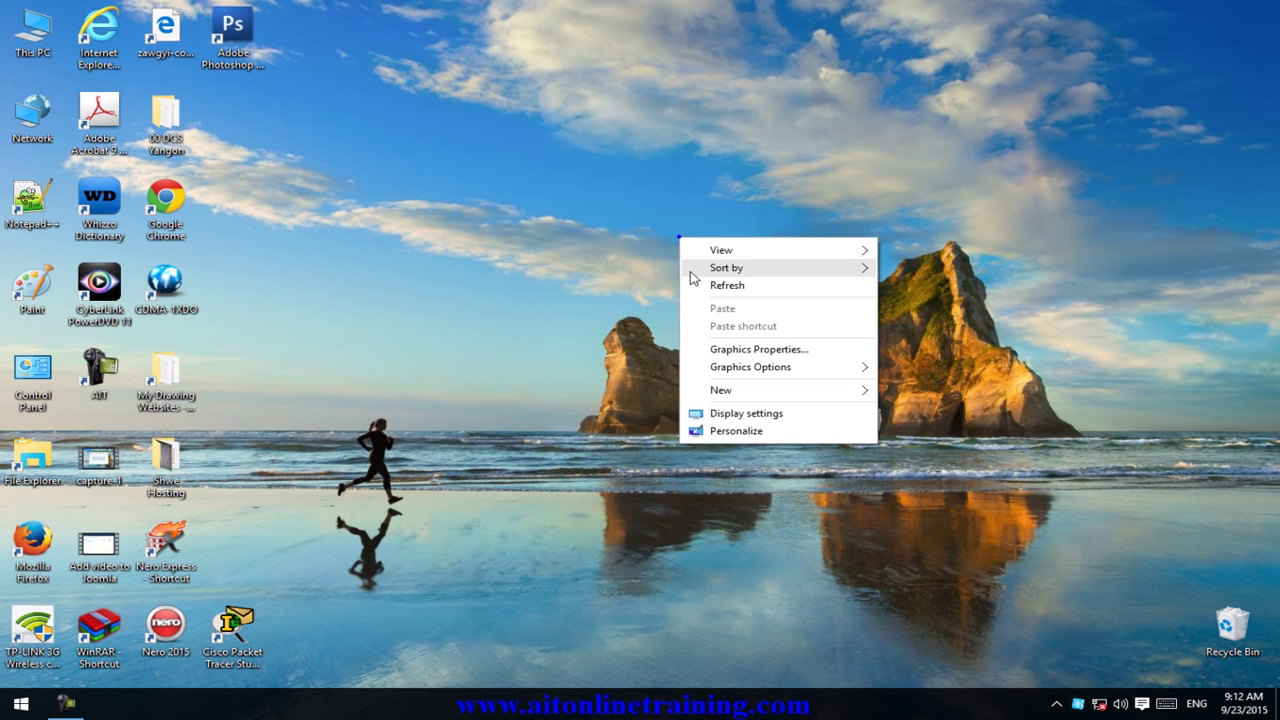
pyautogui.click(690, 282)
pyautogui.rightClick(744, 236)
pyautogui.click(765, 283)
pyautogui.rightClick(703, 204)
pyautogui.click(722, 254)
pyautogui.rightClick(743, 224)
pyautogui.click(767, 272)
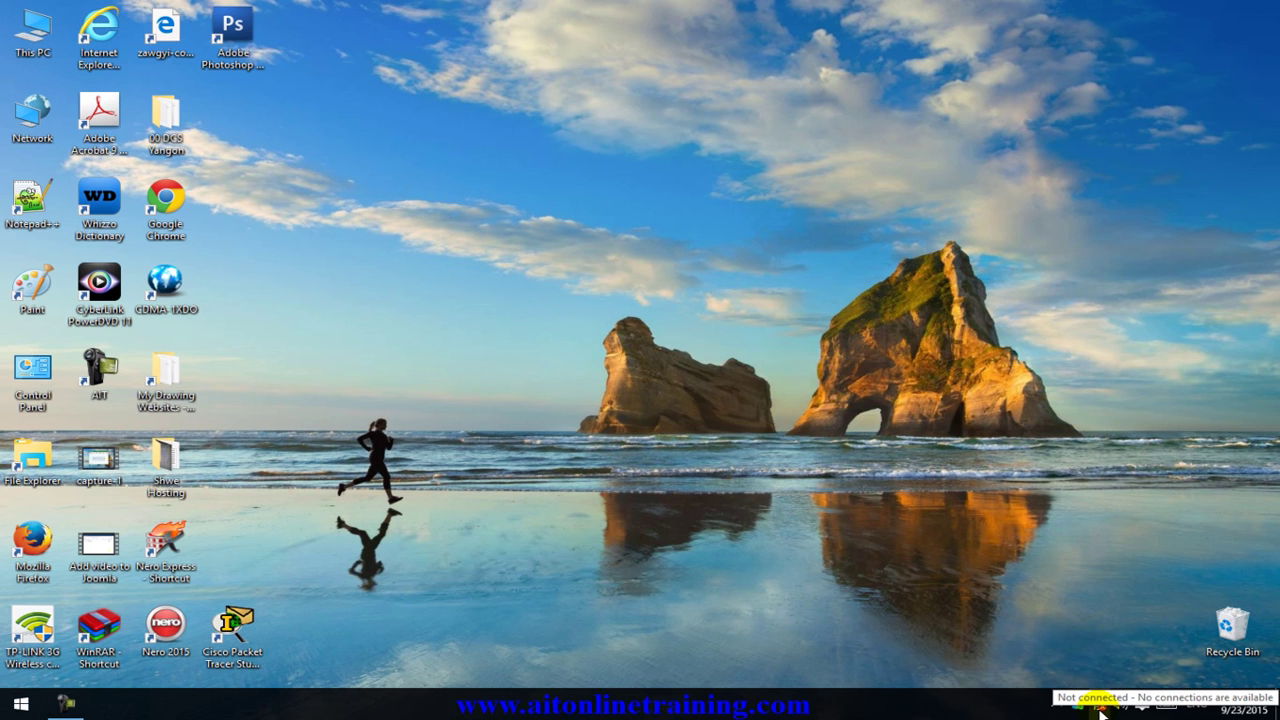
pyautogui.click(1080, 597)
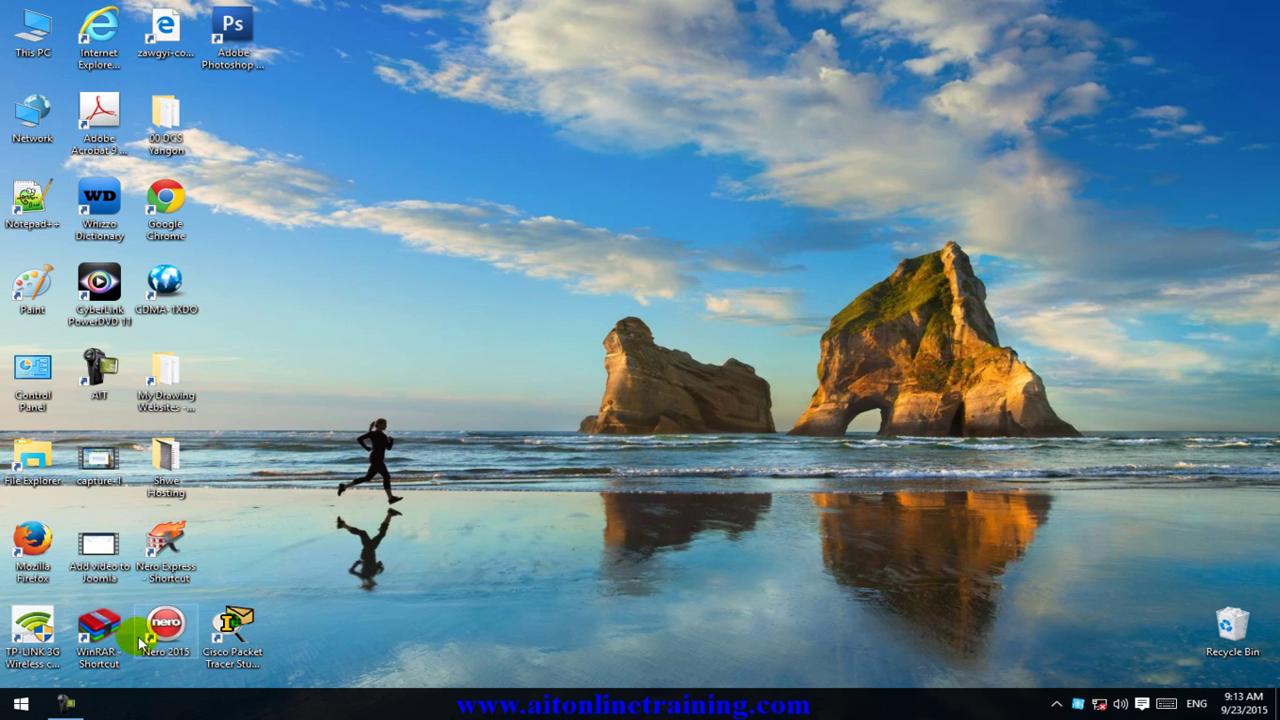
# Launch the TP-LINK 3G Wireless client and select the Ooredoo profile in its connection settings.
pyautogui.click(24, 630)
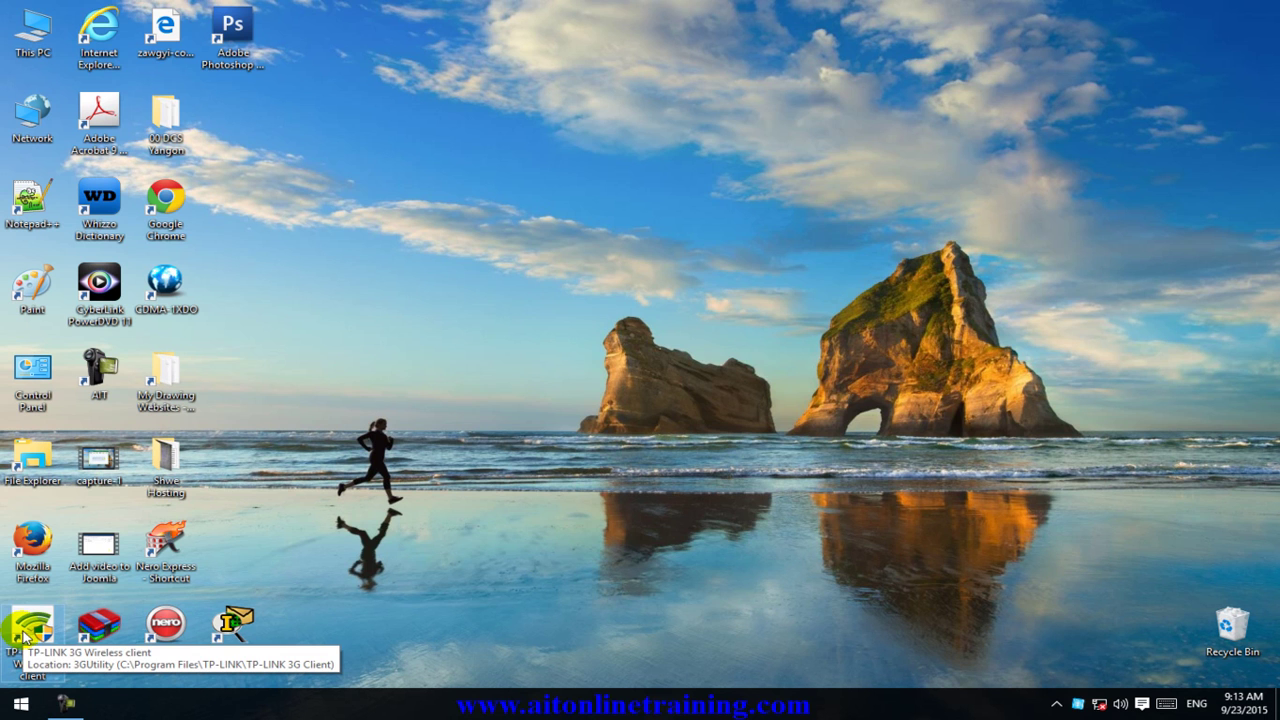
pyautogui.doubleClick(24, 632)
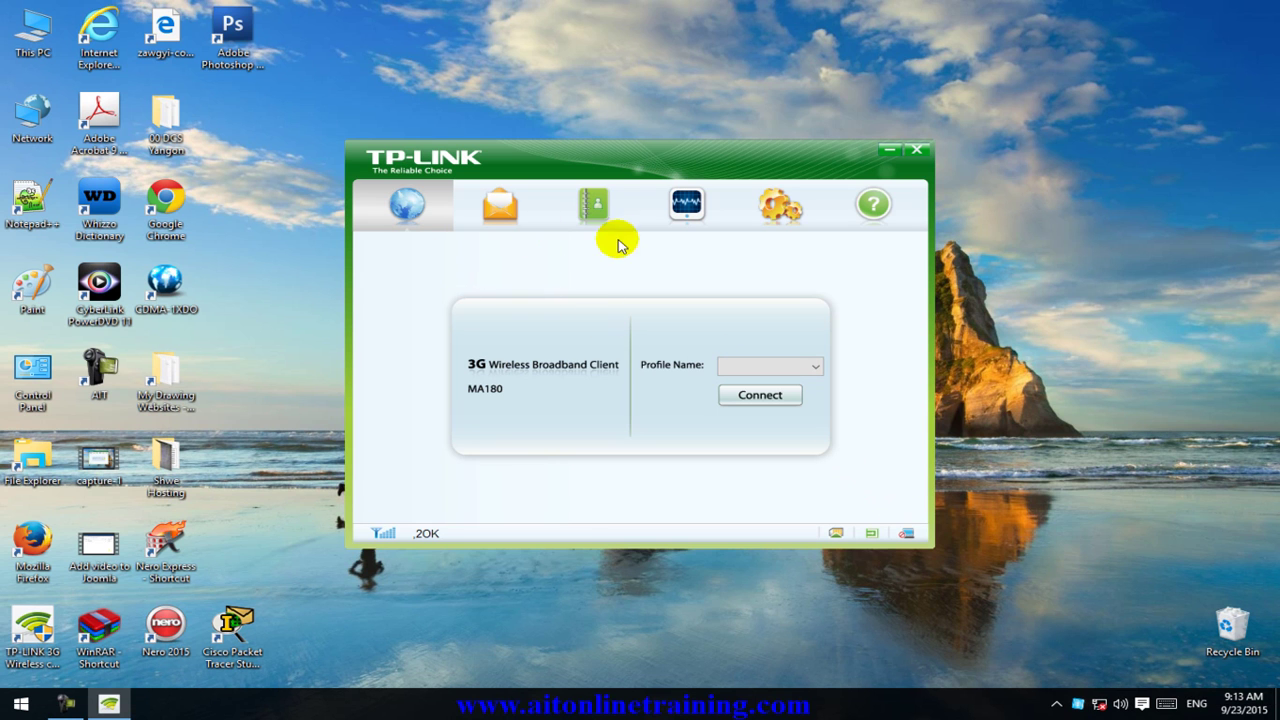
pyautogui.click(783, 210)
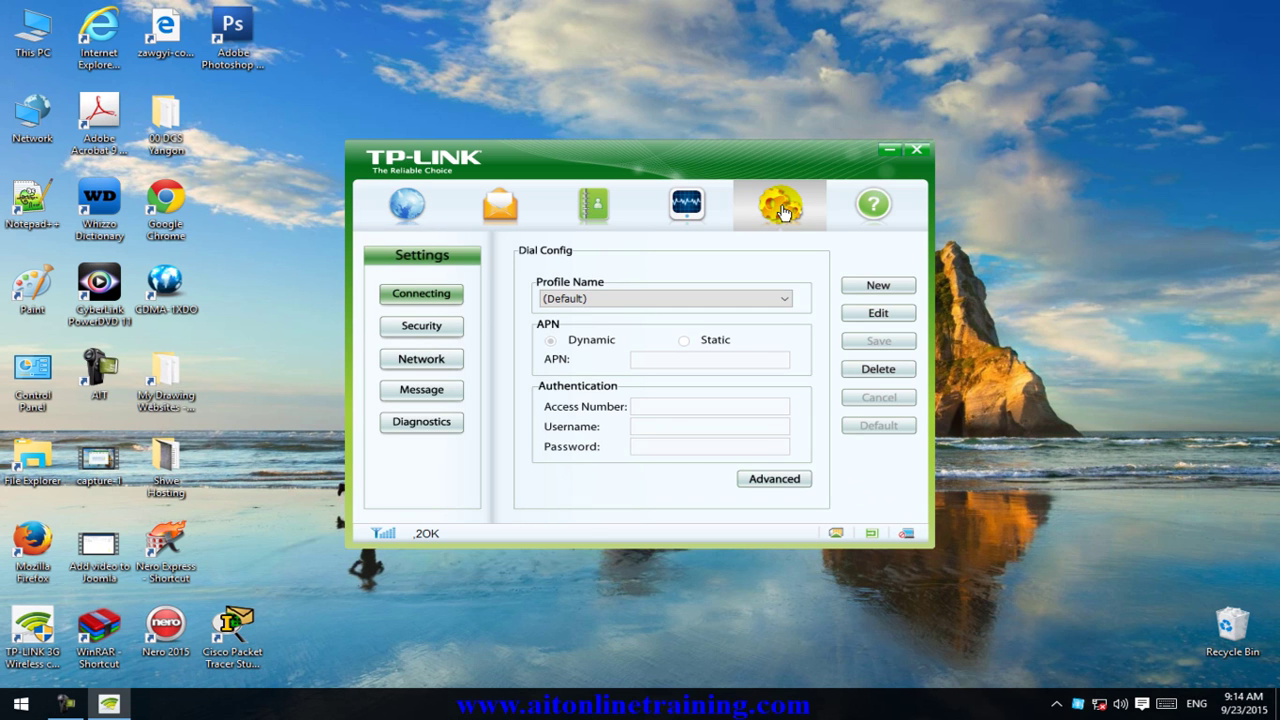
pyautogui.click(788, 302)
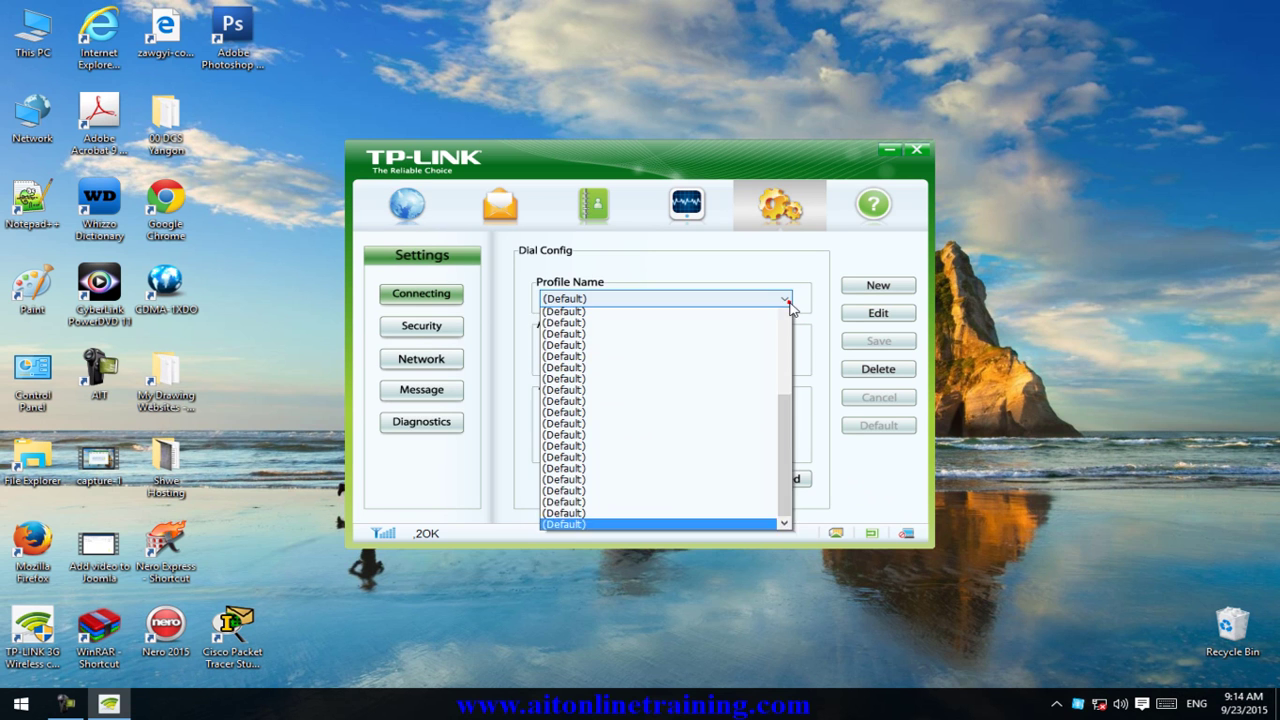
pyautogui.moveTo(783, 548); pyautogui.dragTo(780, 323)
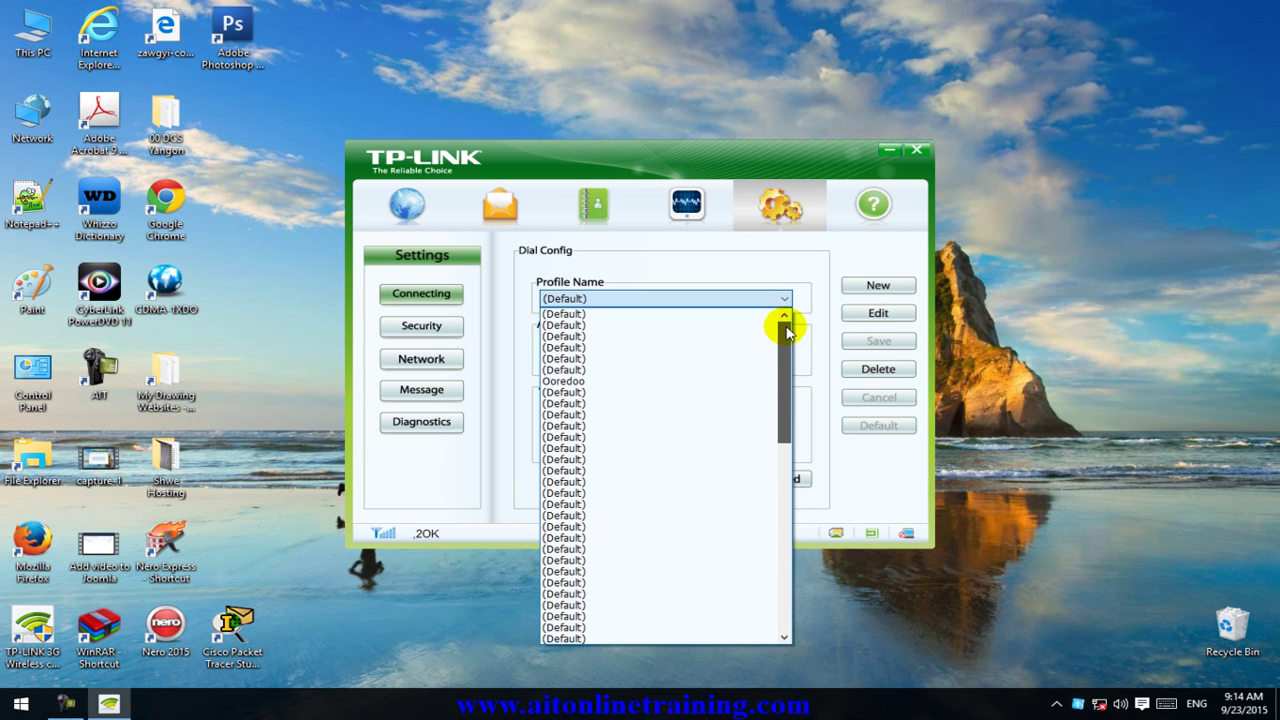
pyautogui.click(657, 381)
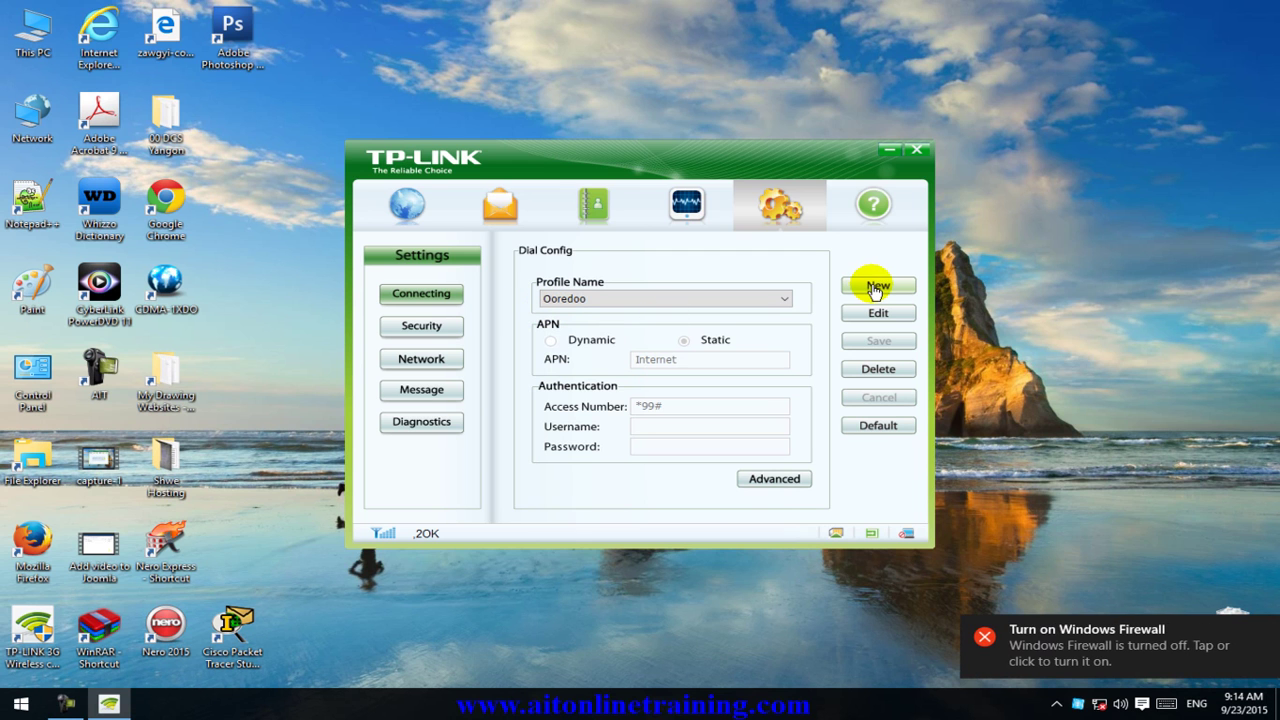
pyautogui.click(588, 300)
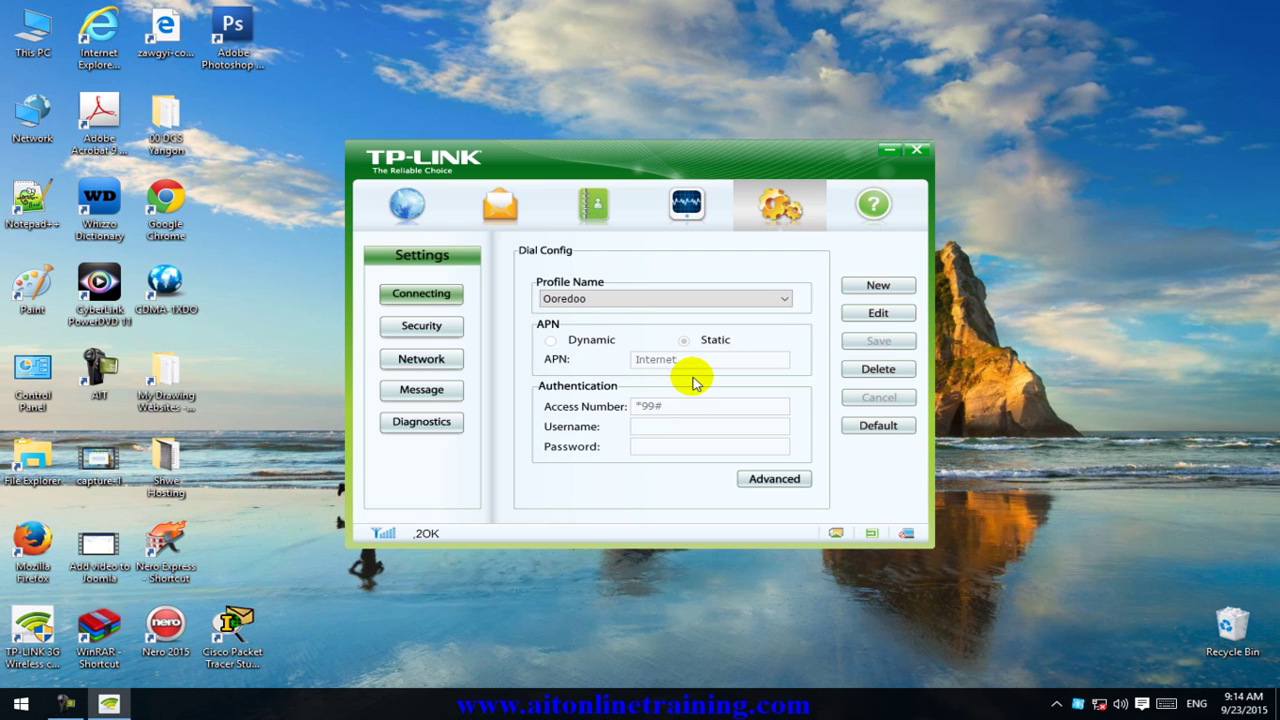
# Choose the Ooredoo profile on the client's connection page and connect to the internet with it.
pyautogui.click(397, 210)
pyautogui.click(798, 370)
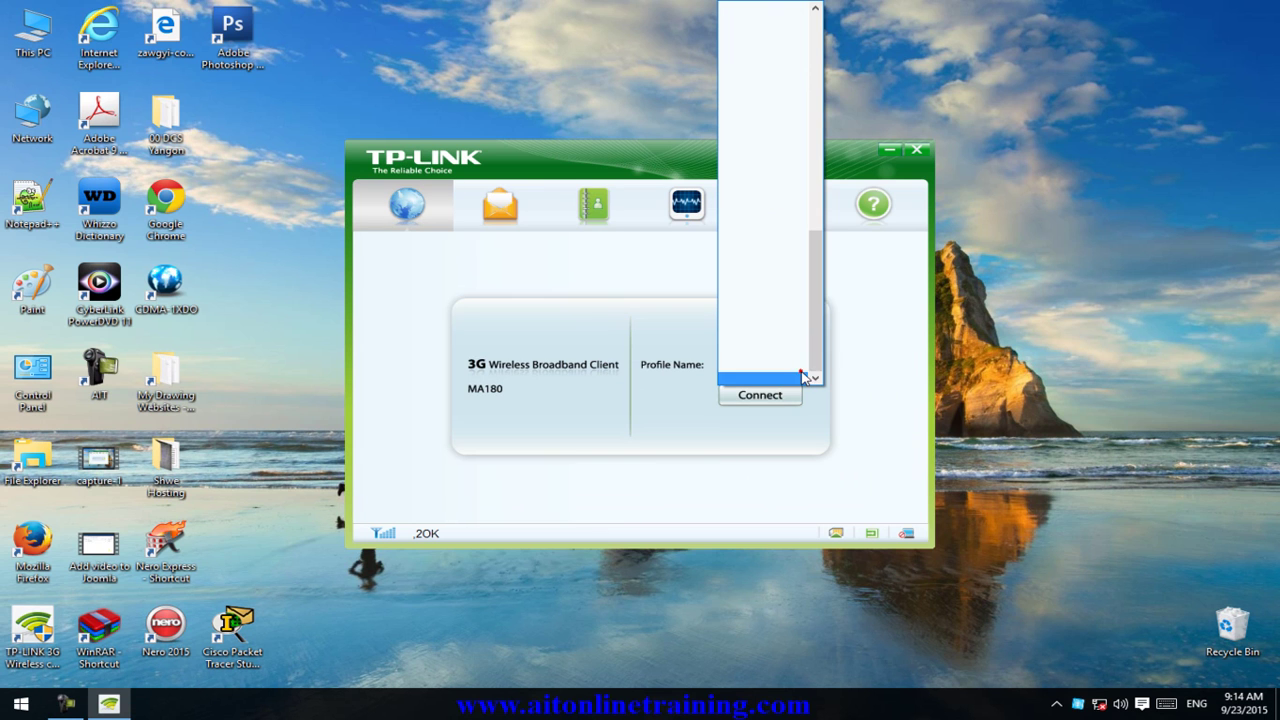
pyautogui.scroll(5, 817, 362)
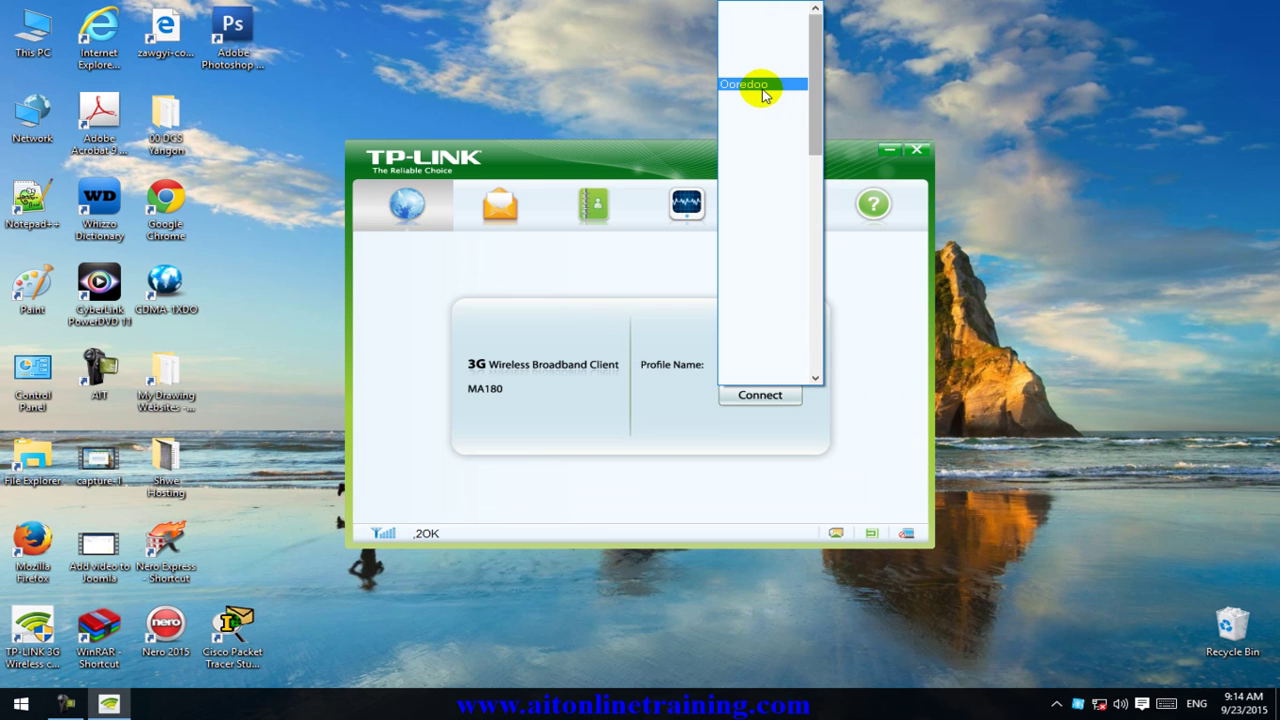
pyautogui.click(760, 88)
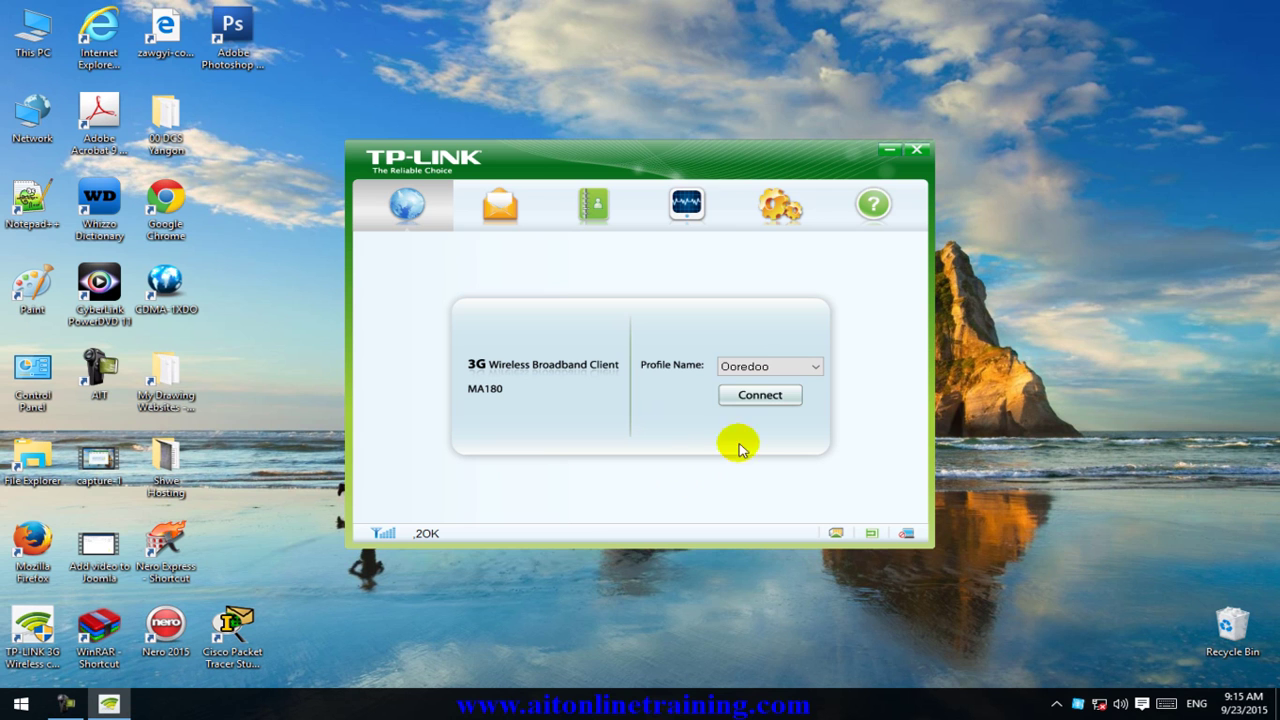
pyautogui.click(757, 403)
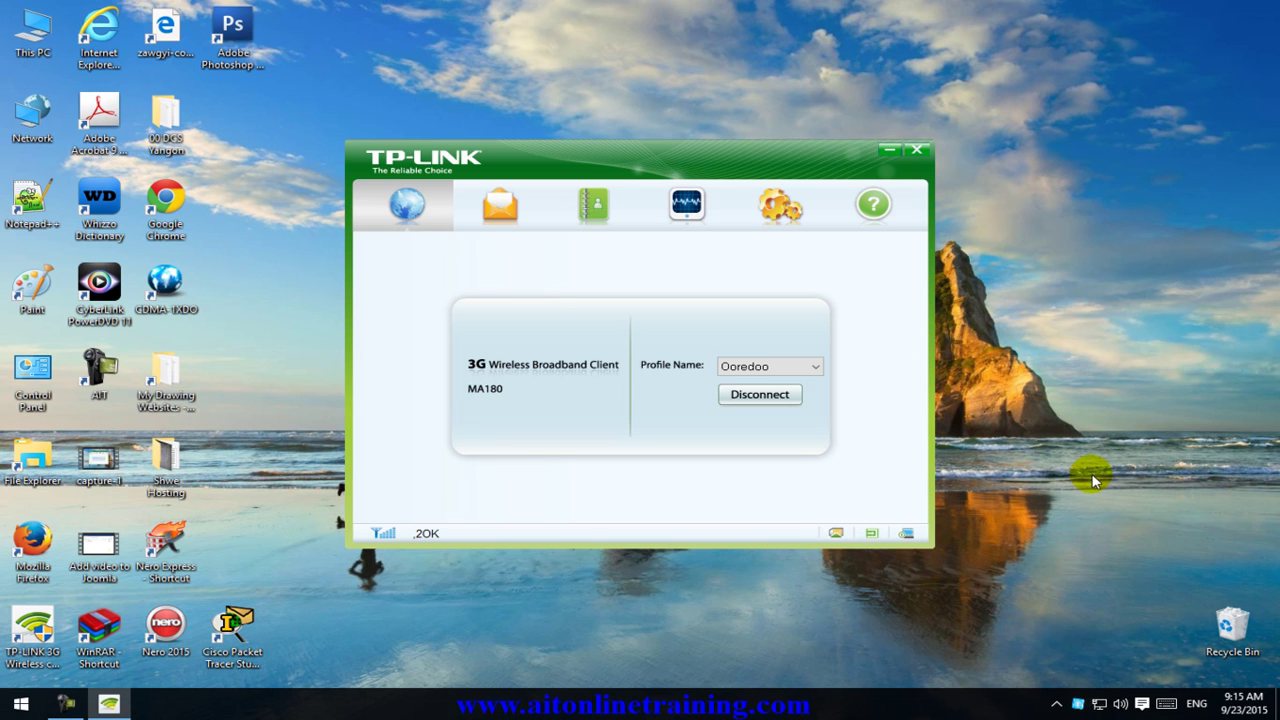
# Open Google Chrome, load Facebook and browse down the news feed to test the internet connection.
pyautogui.doubleClick(168, 196)
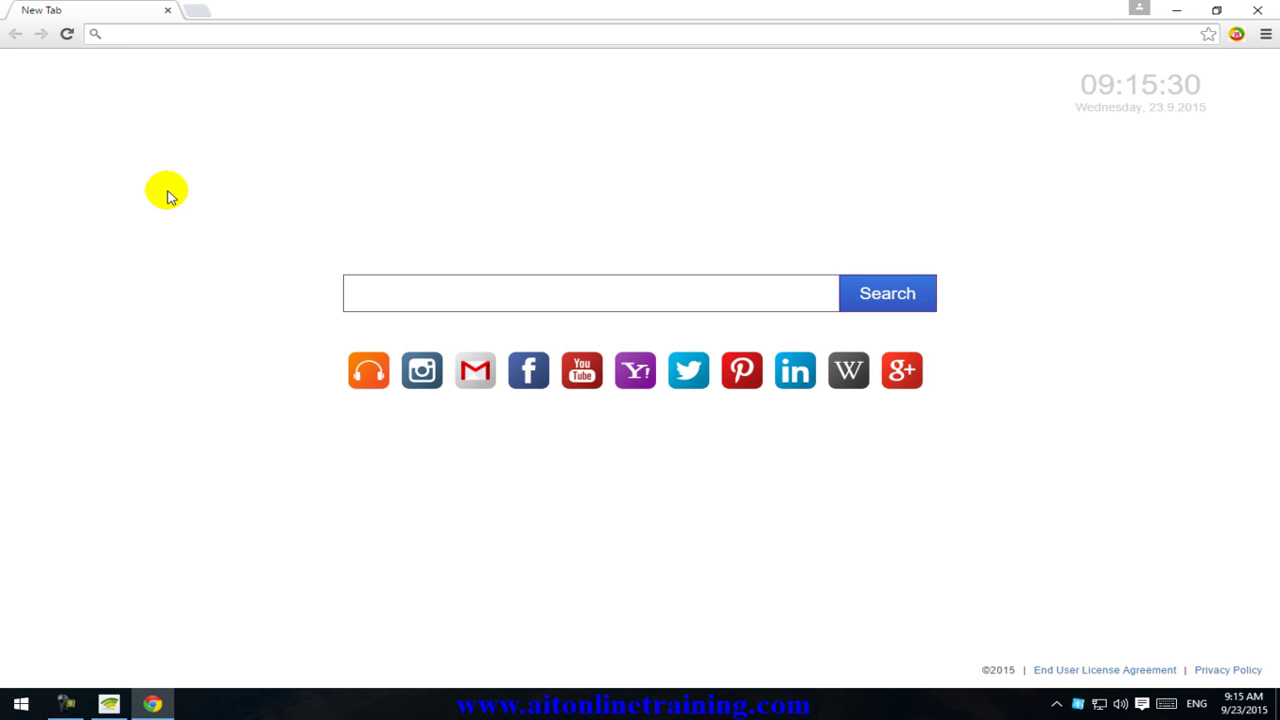
pyautogui.click(532, 365)
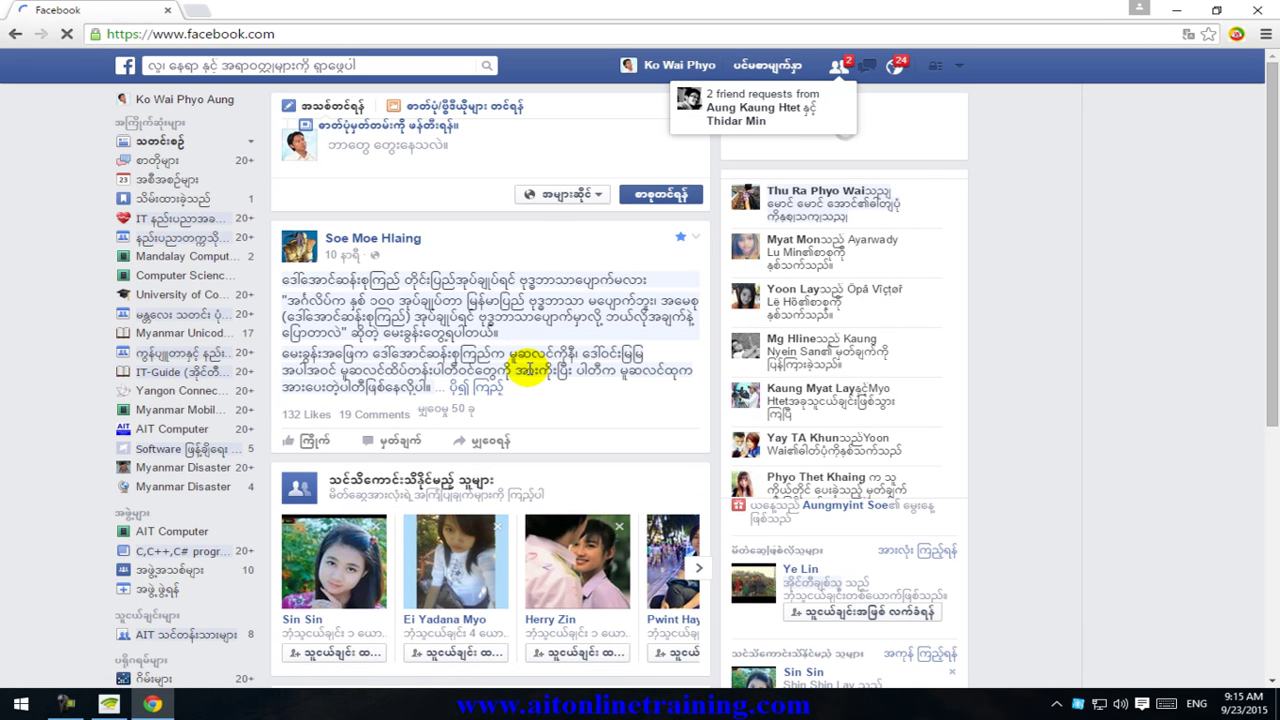
pyautogui.scroll(-5, 594, 420)
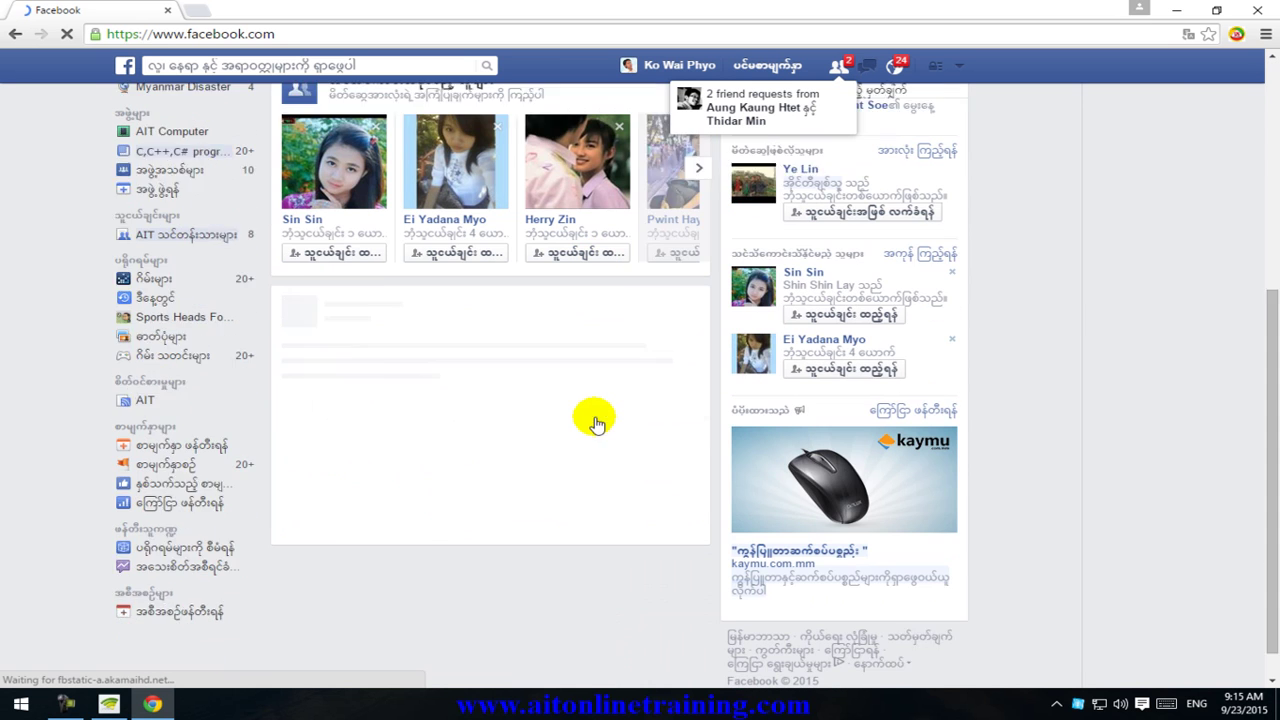
pyautogui.scroll(-5, 594, 420)
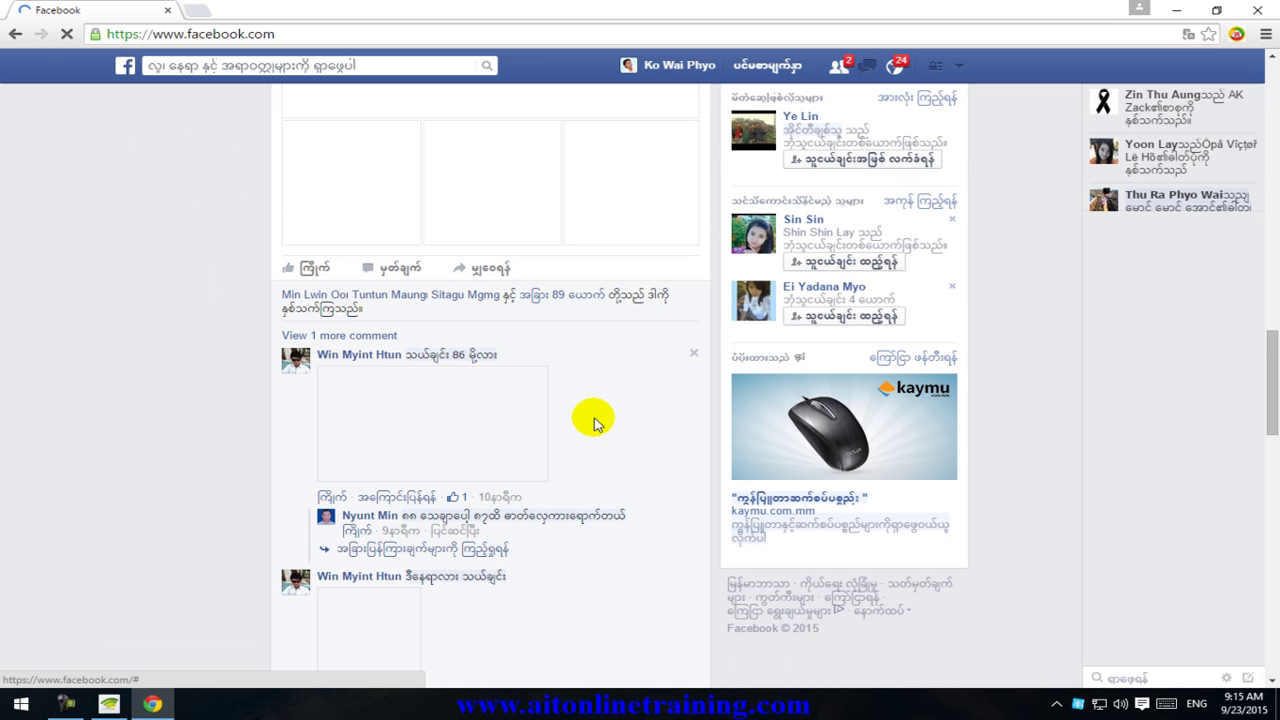
pyautogui.scroll(-3, 594, 422)
pyautogui.scroll(-2, 594, 422)
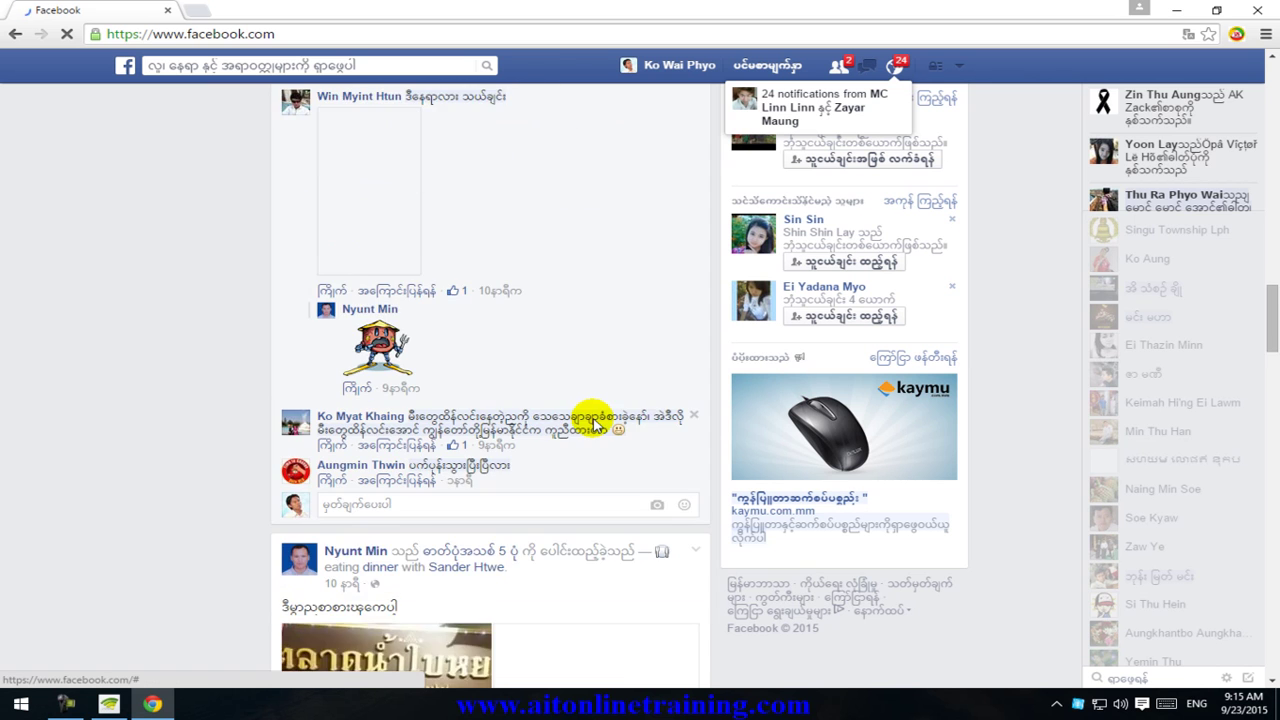
pyautogui.scroll(-2, 594, 422)
pyautogui.scroll(-2, 595, 425)
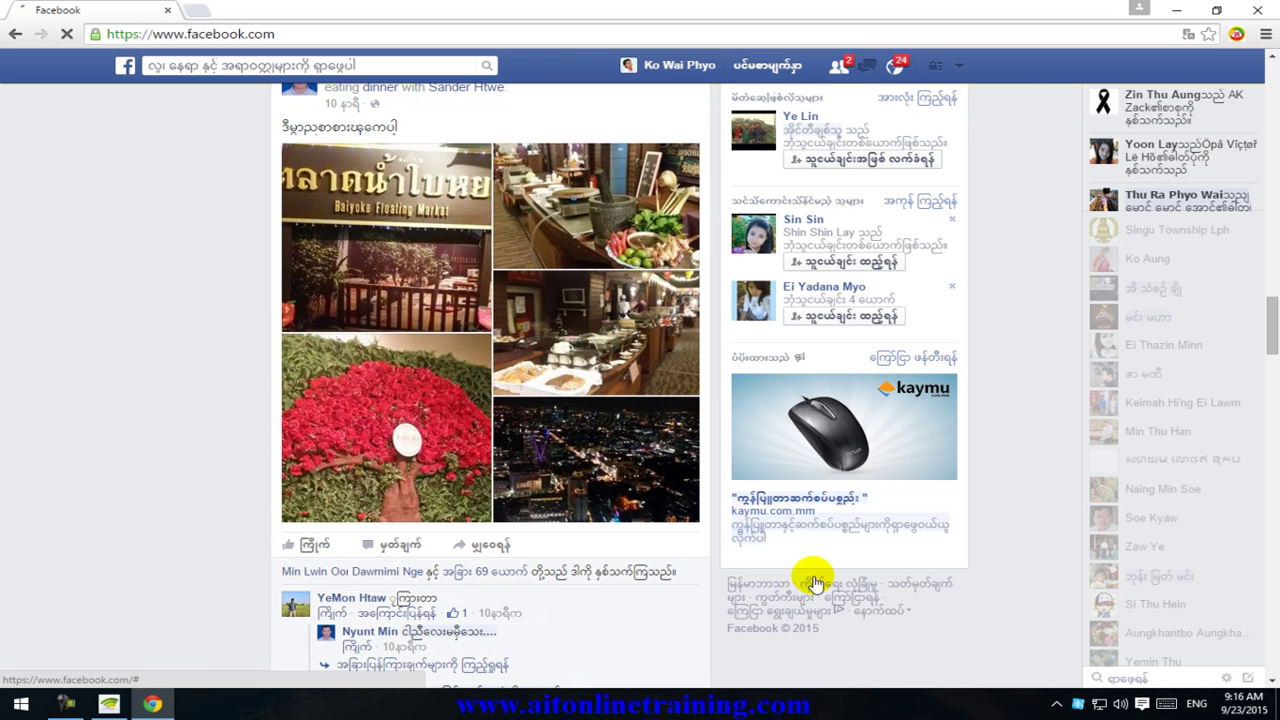
# Examine the active network's status in Network and Sharing Center via the Windows network settings, closing the center when done.
pyautogui.click(1099, 705)
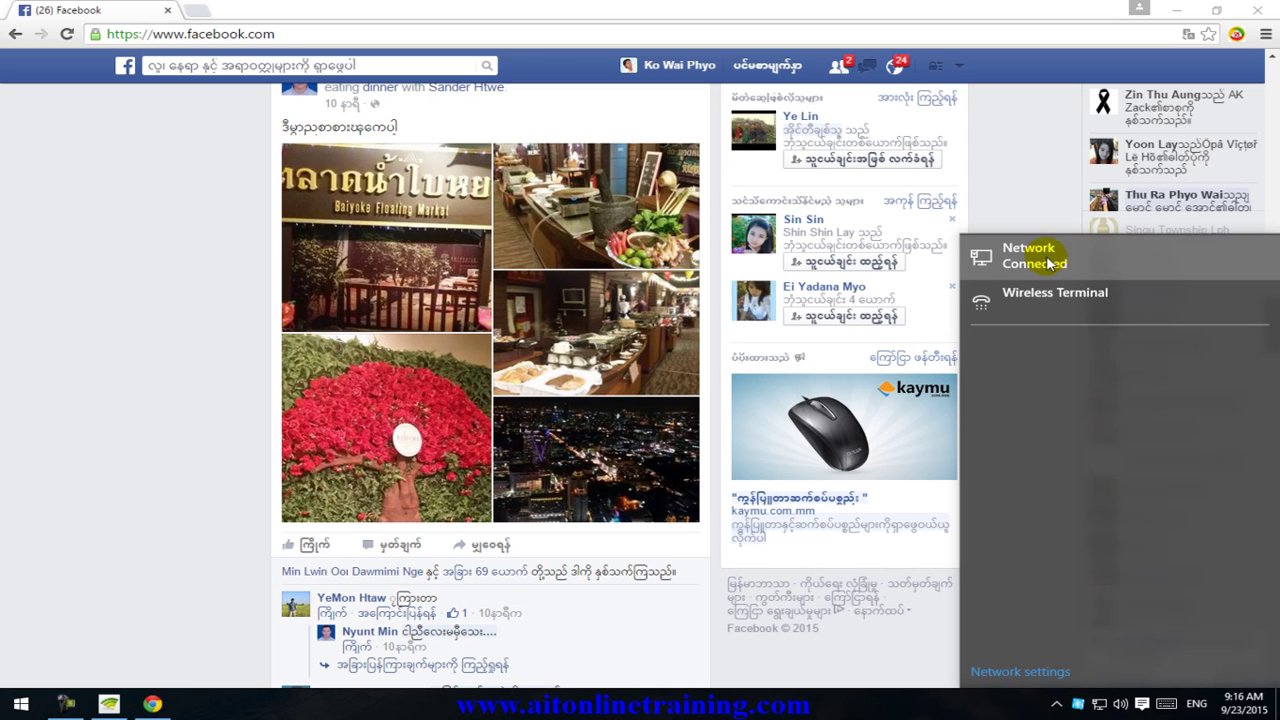
pyautogui.click(1047, 322)
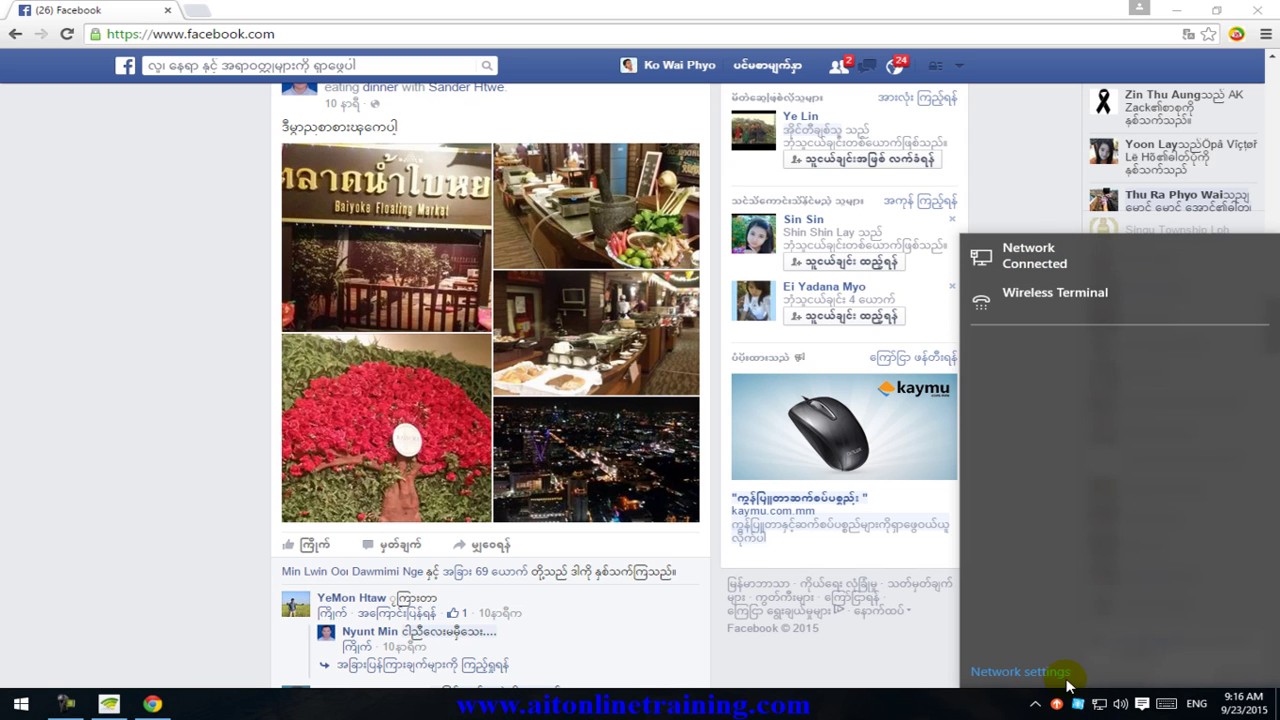
pyautogui.click(998, 677)
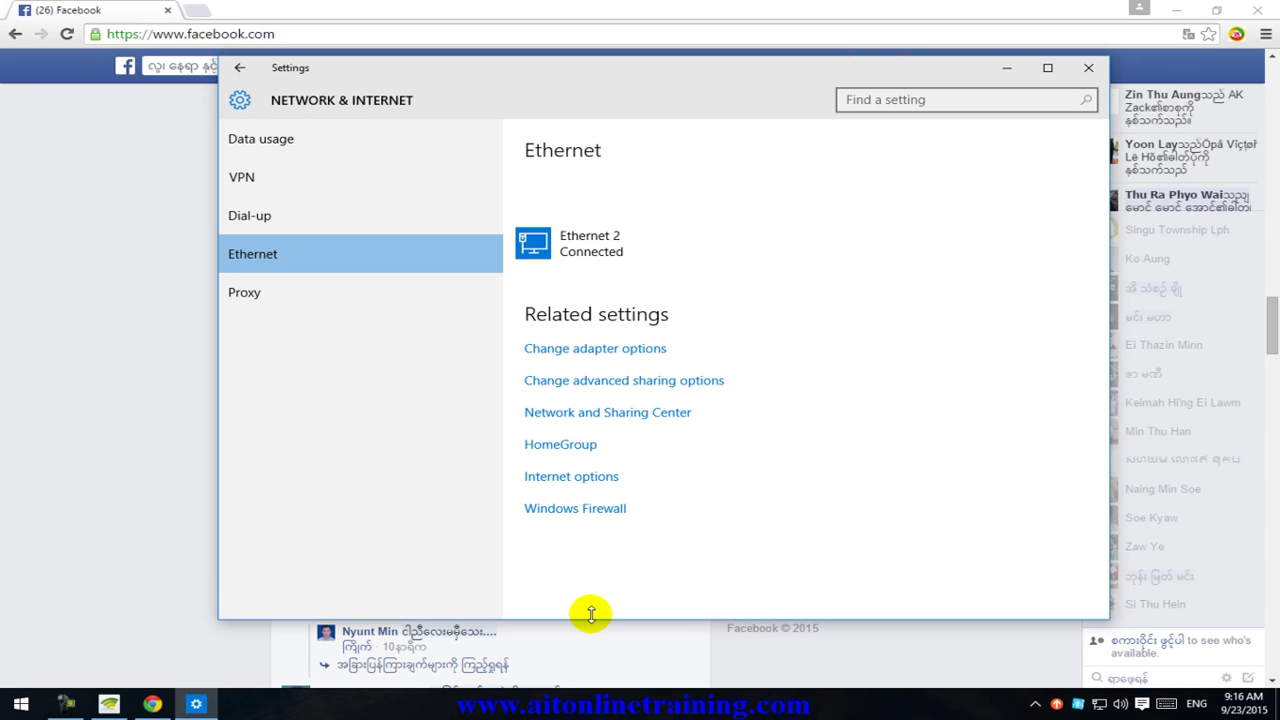
pyautogui.click(597, 414)
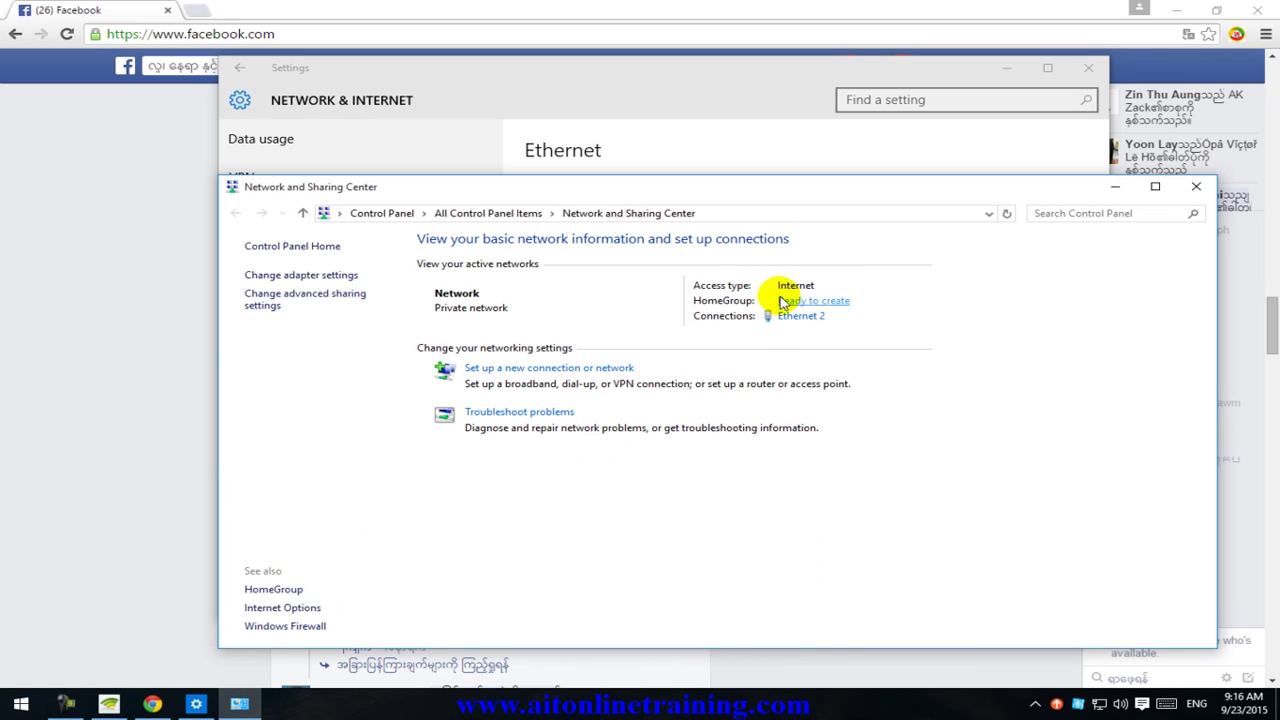
pyautogui.click(1196, 188)
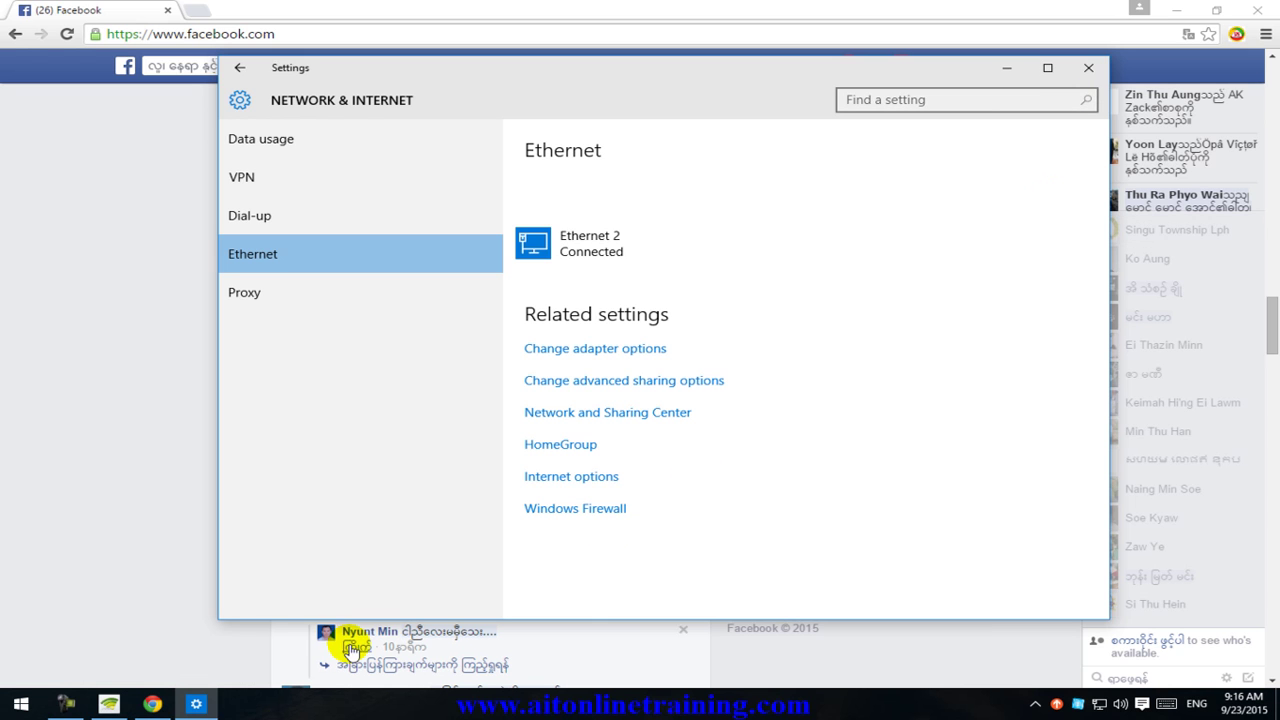
# Switch back to the TP-LINK client and check the Ooredoo connection there.
pyautogui.moveTo(155, 709)
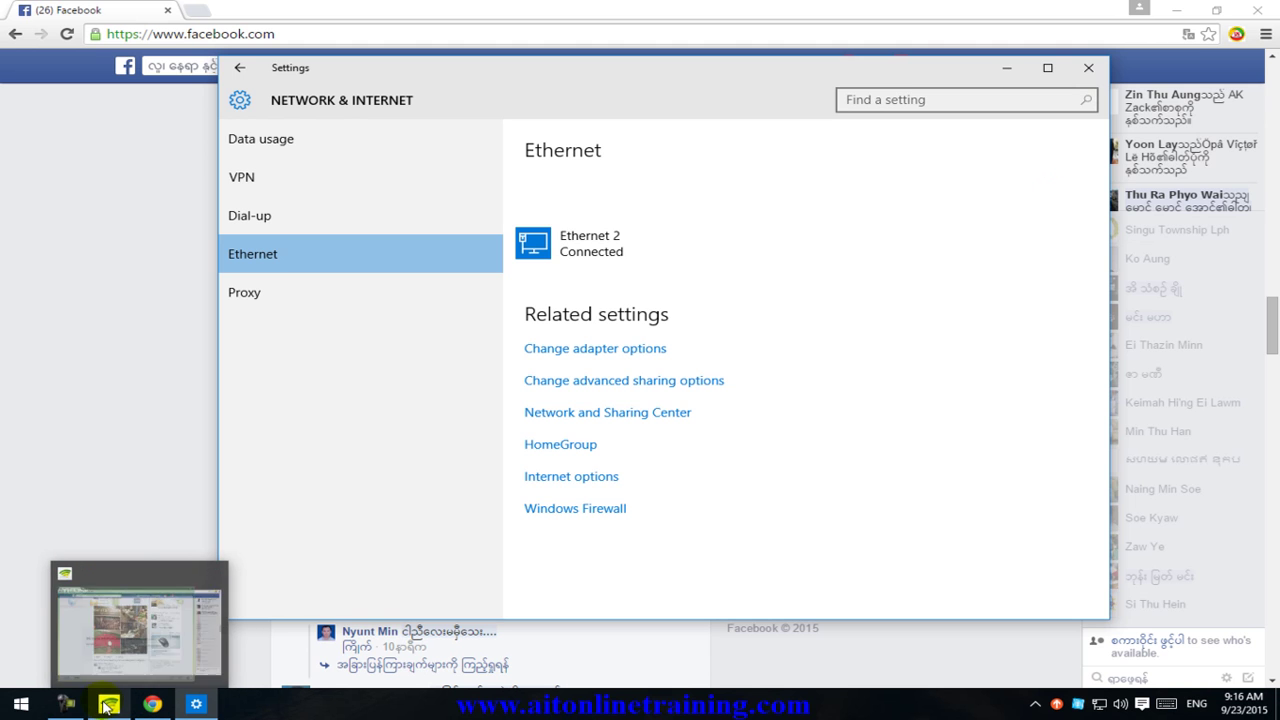
pyautogui.click(107, 704)
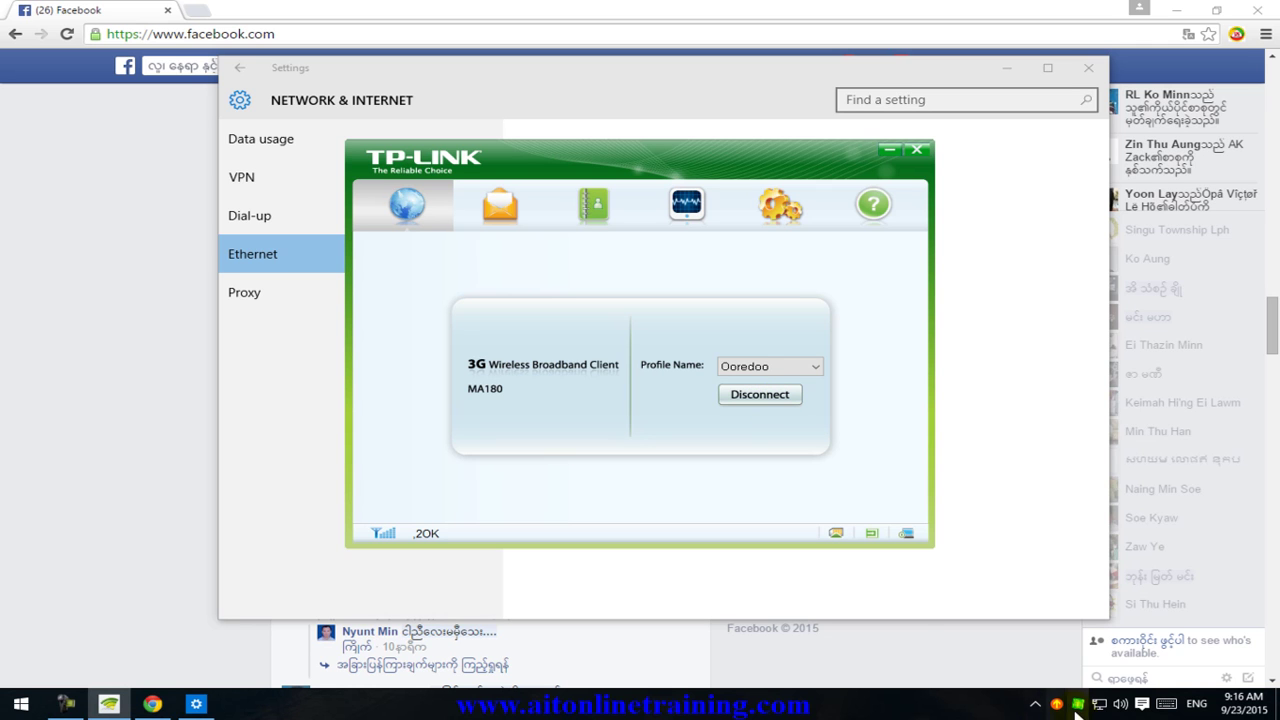
pyautogui.click(765, 408)
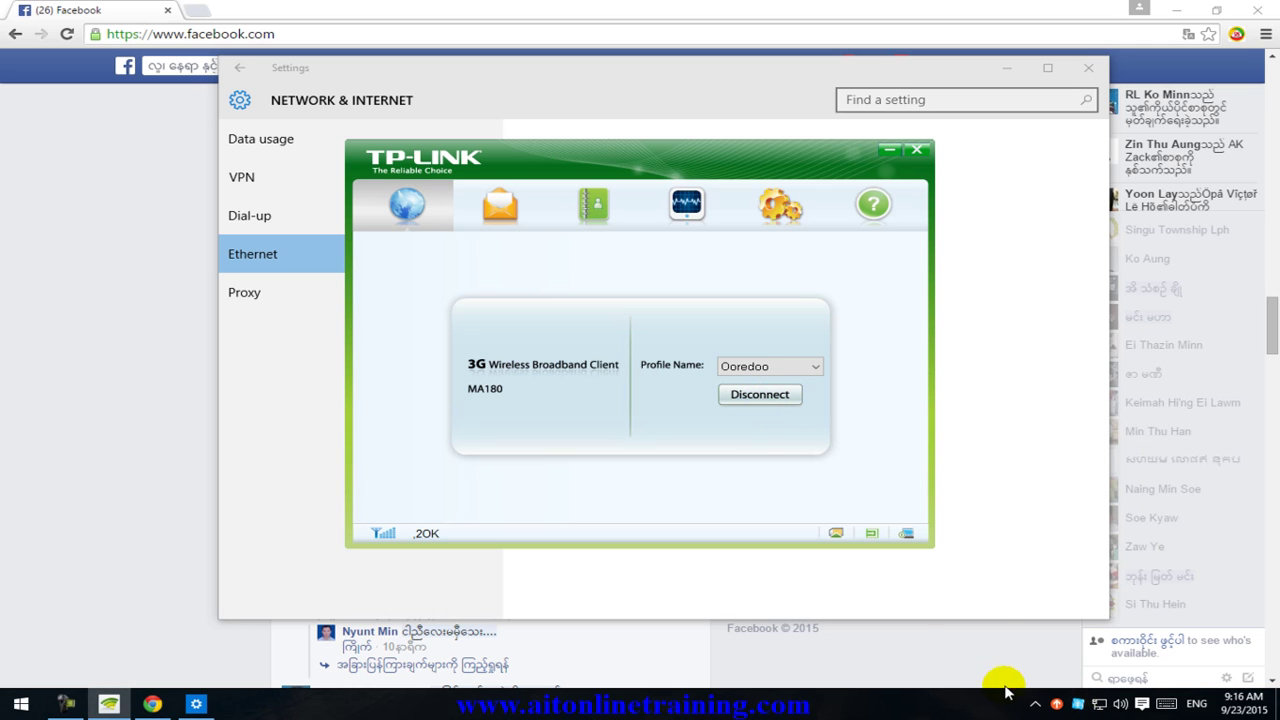